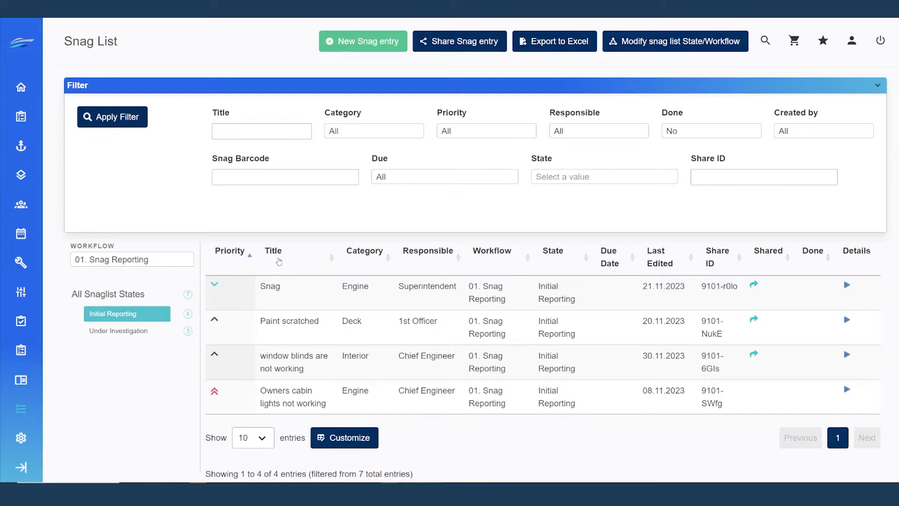
Check the available snag workflows, keep 01. Snag Reporting, and open the "window blinds are not working" entry.
click(176, 265)
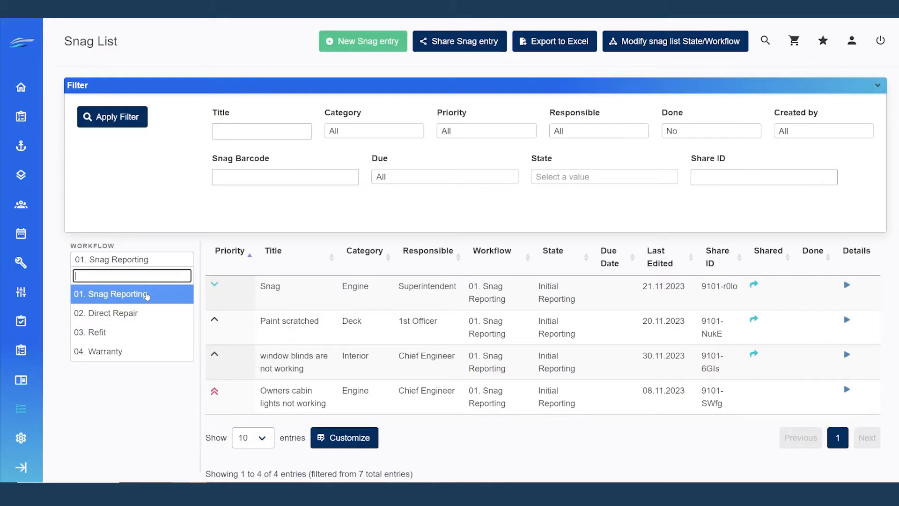
click(169, 427)
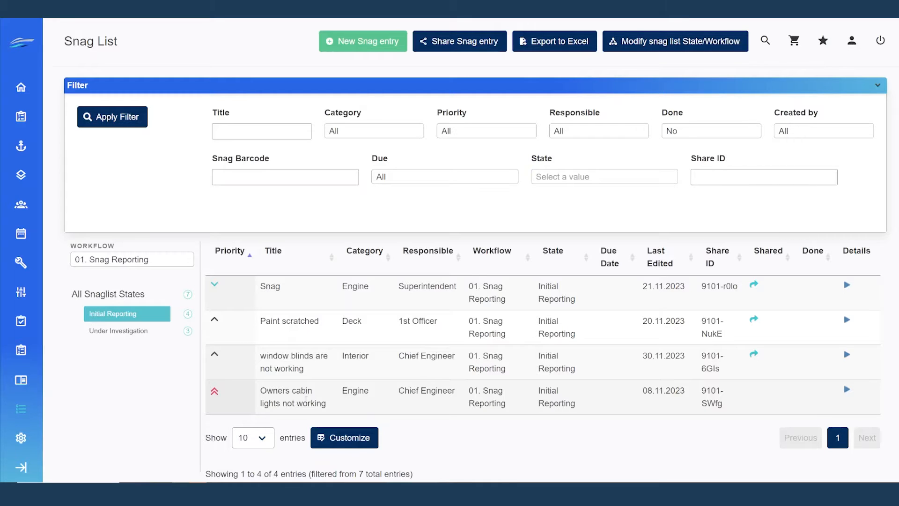
click(304, 367)
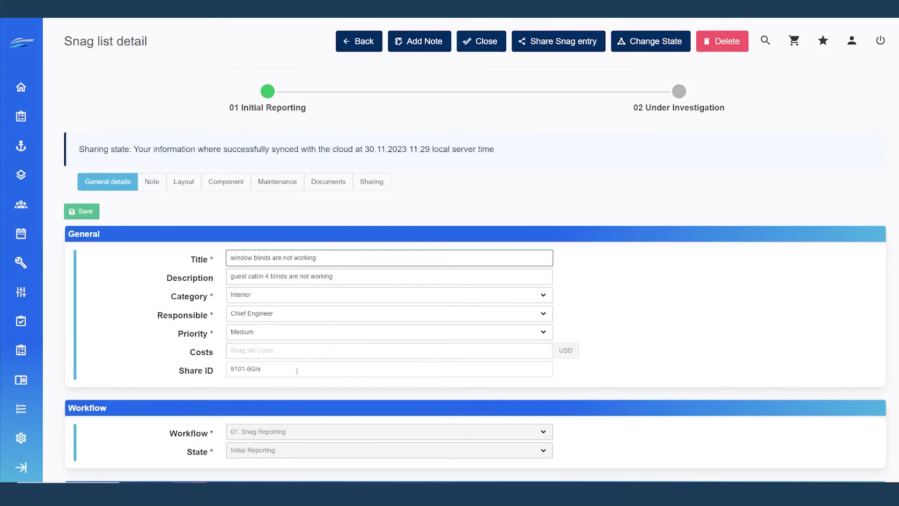
Review the snag entry's general, workflow and interval details, as well as its notes.
scroll(296, 371, down, 2)
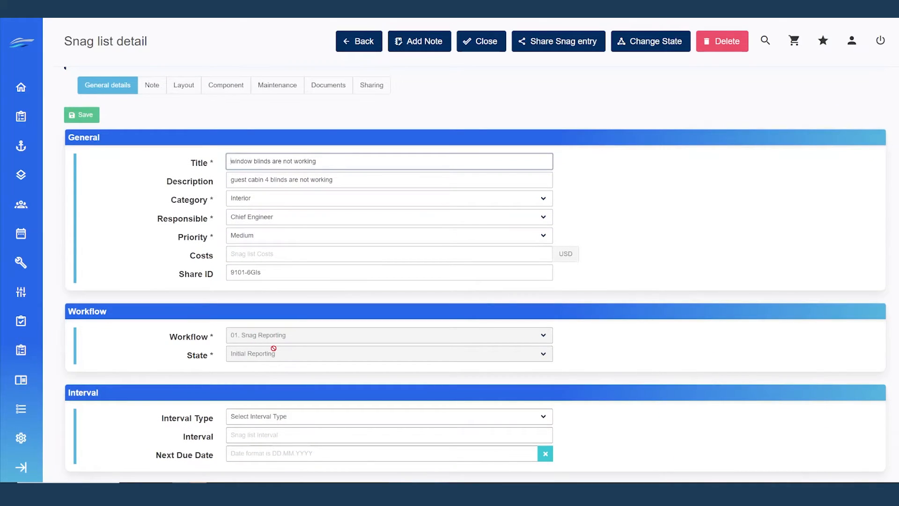
scroll(391, 379, up, 2)
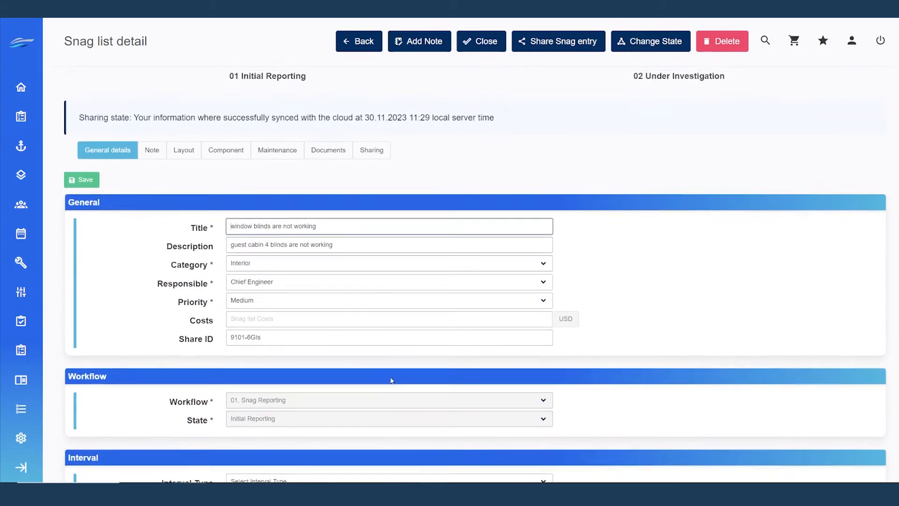
scroll(391, 380, up, 1)
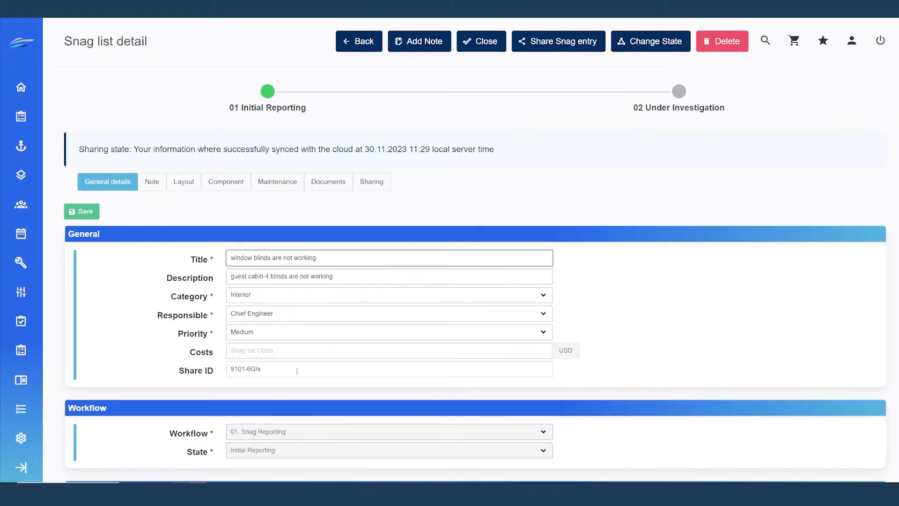
scroll(297, 370, down, 3)
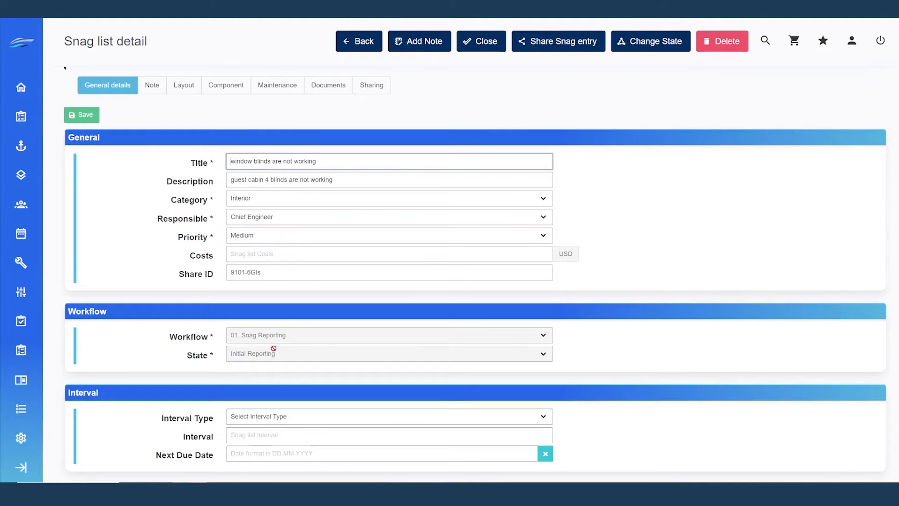
scroll(392, 380, up, 2)
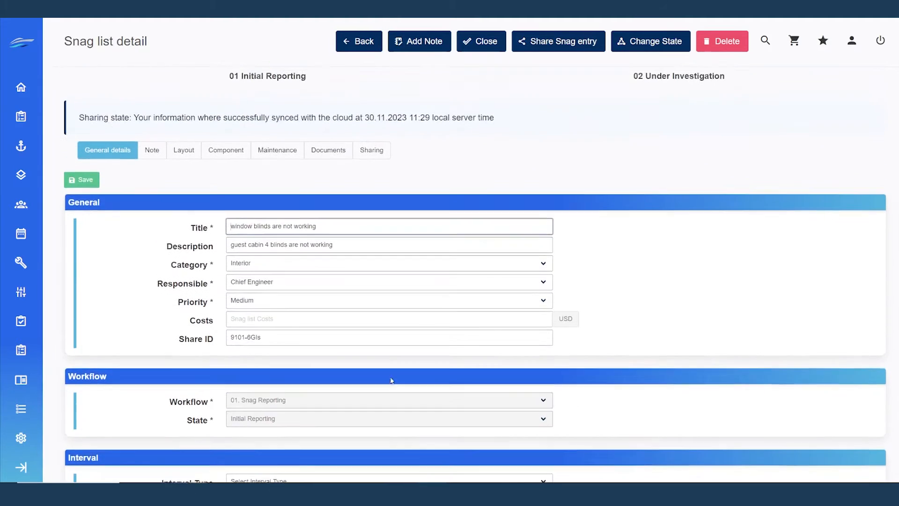
scroll(392, 380, up, 1)
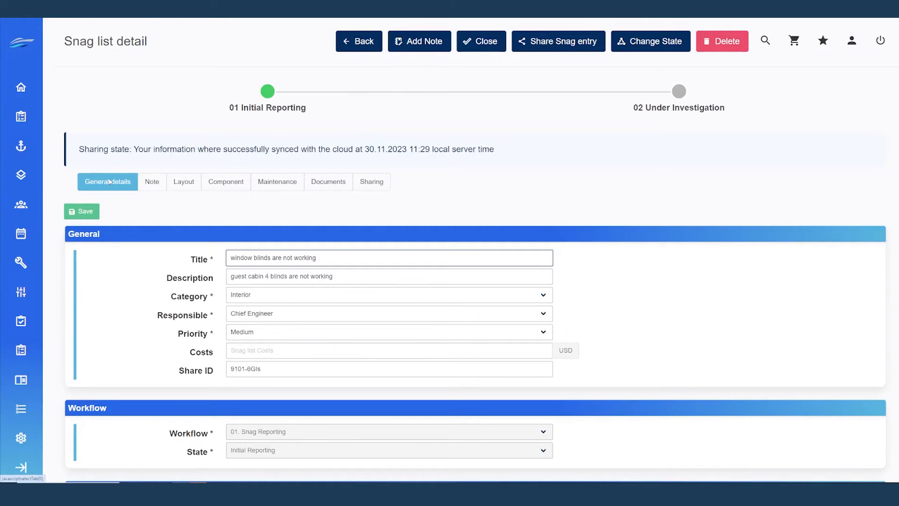
click(151, 187)
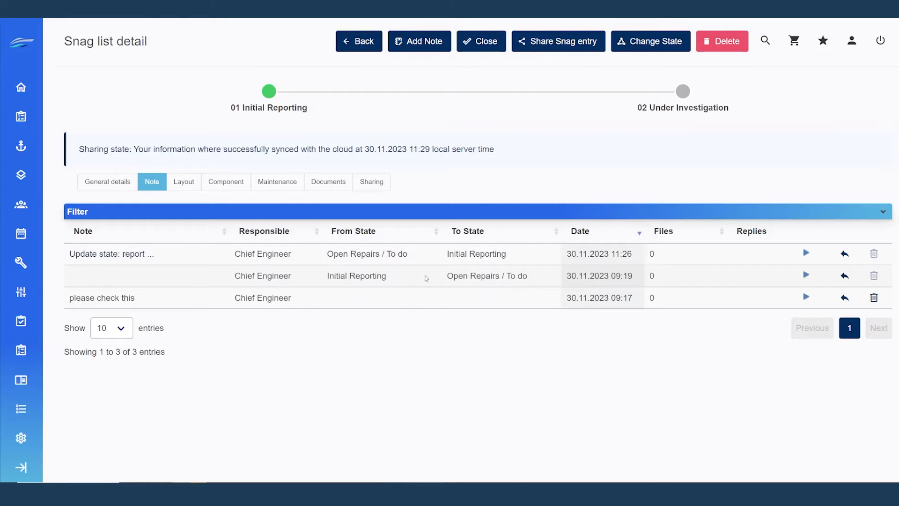
Show the snag's location on the yacht layout and look closely at its marker on the lower deck.
click(190, 184)
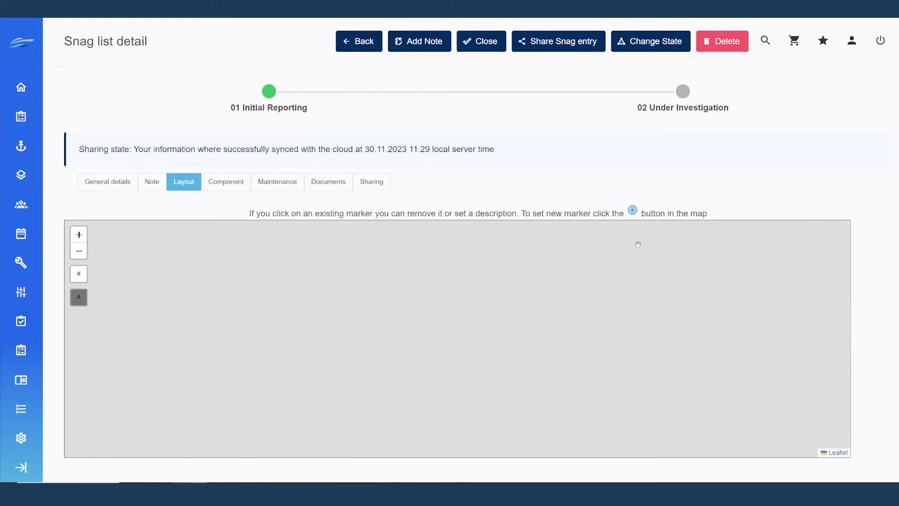
mouse_move(460, 398)
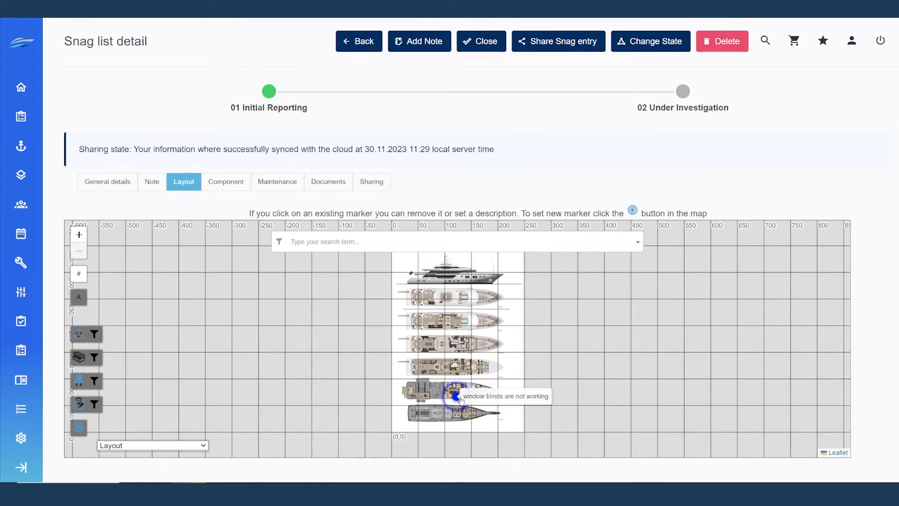
scroll(460, 398, up, 2)
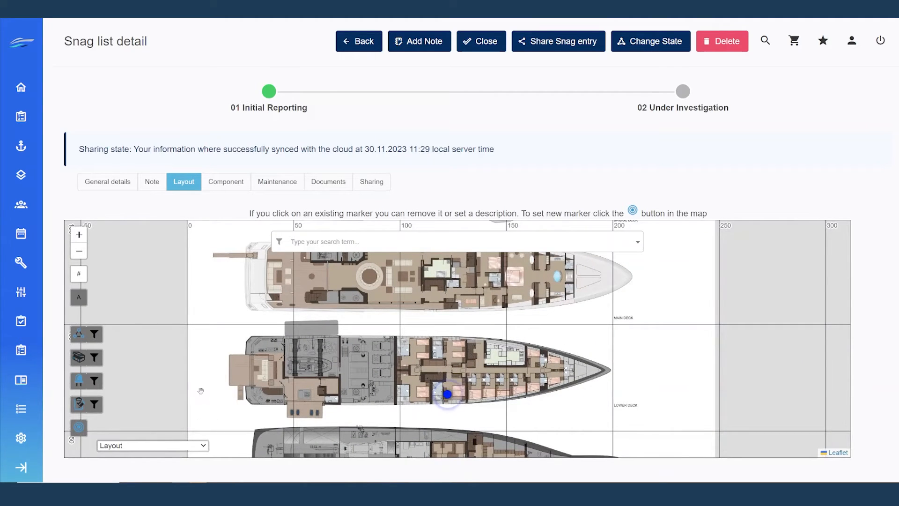
Preview the TT - MY IDEA (Top View Ext.) drawing on the layout map and switch back to the Layout drawing.
click(203, 448)
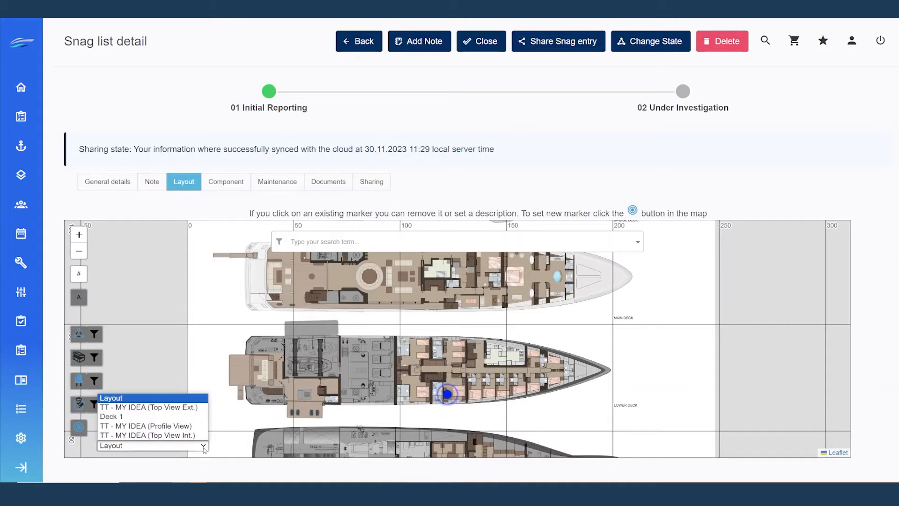
click(151, 407)
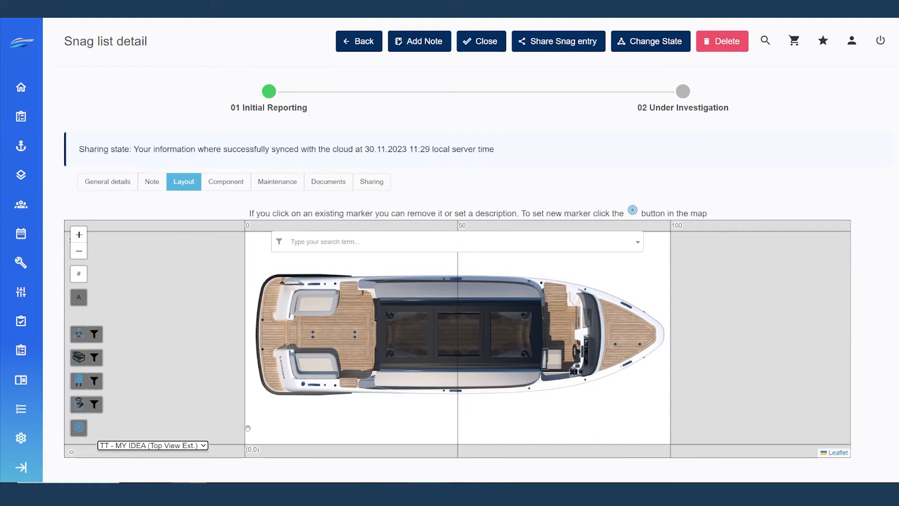
click(159, 445)
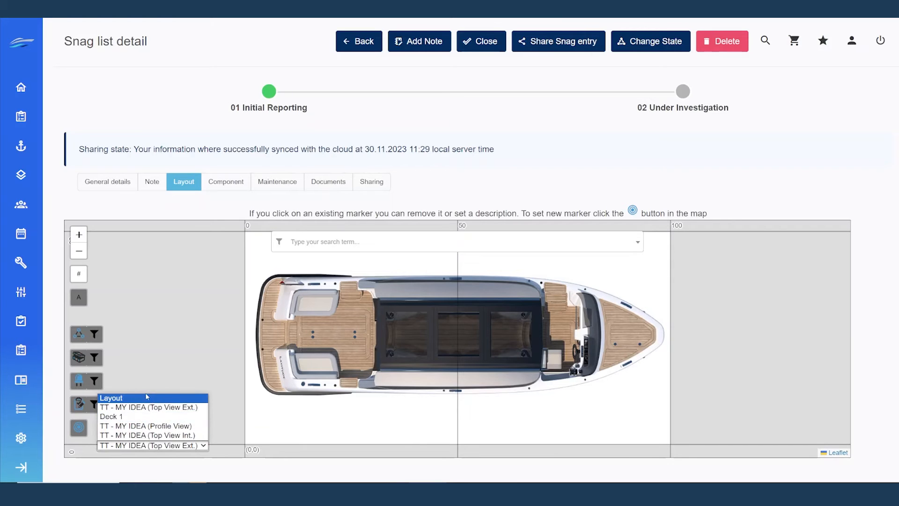
click(146, 397)
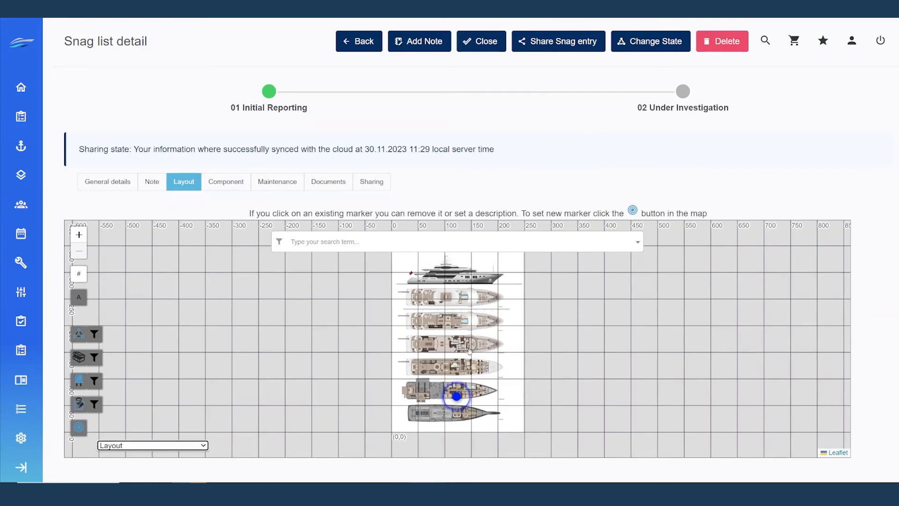
View the component linked to the snag and look through the selectable components without choosing one.
click(227, 185)
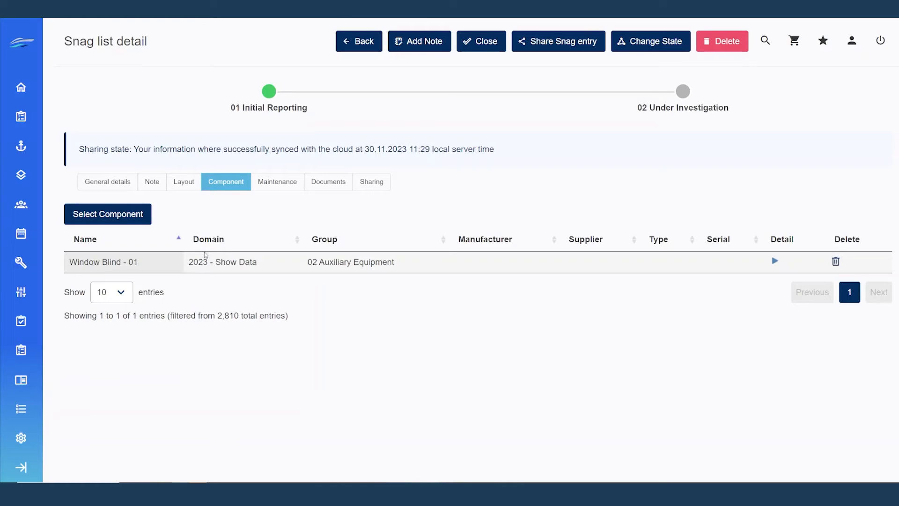
click(134, 216)
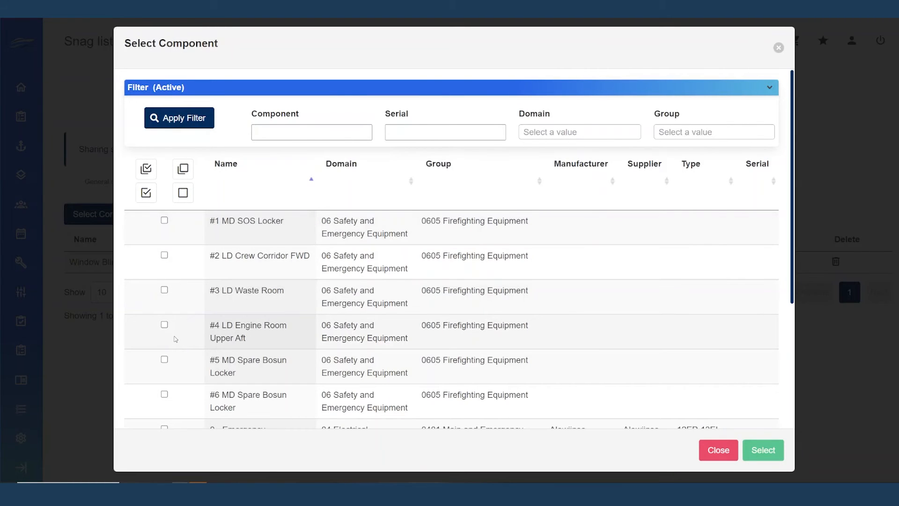
click(718, 452)
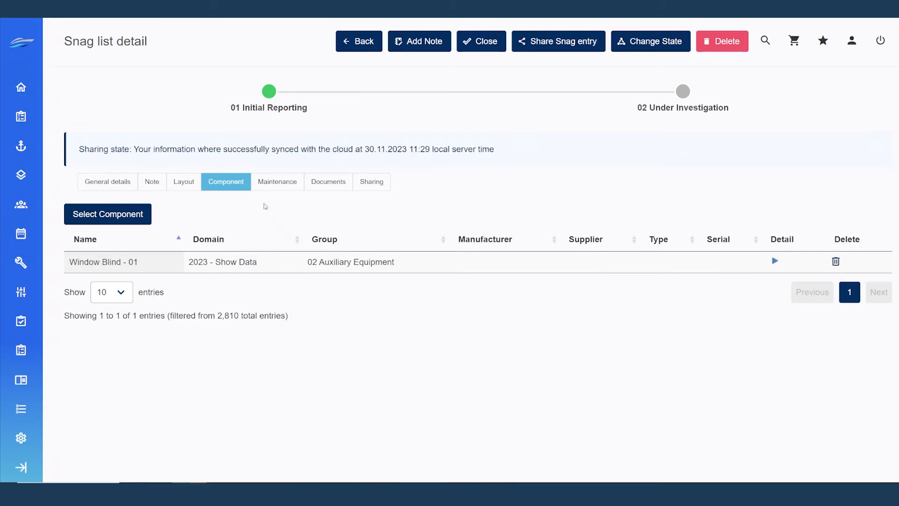
View the snag's linked maintenance and look through the selectable maintenance tasks without choosing one.
click(272, 186)
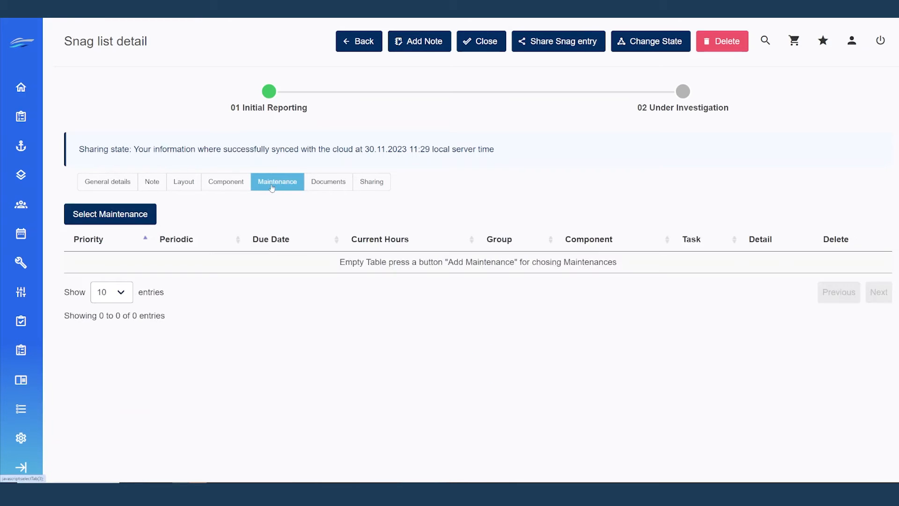
click(116, 224)
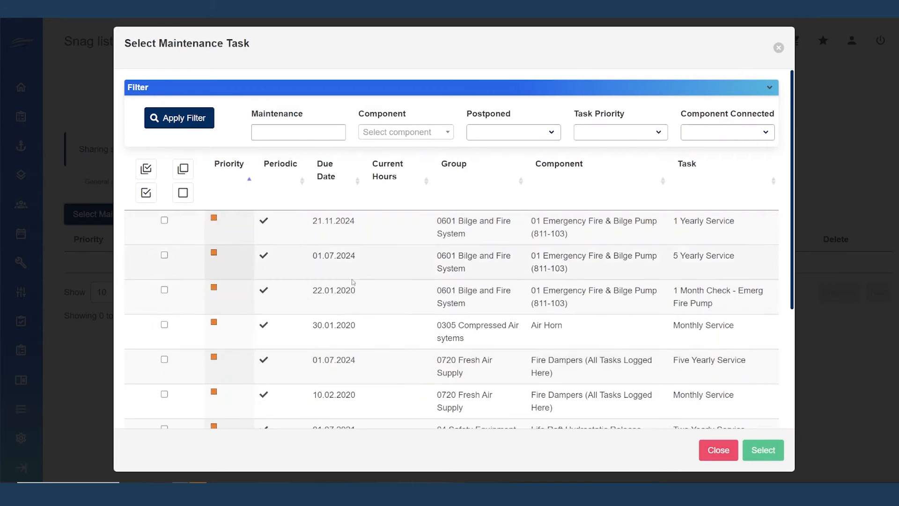
click(719, 452)
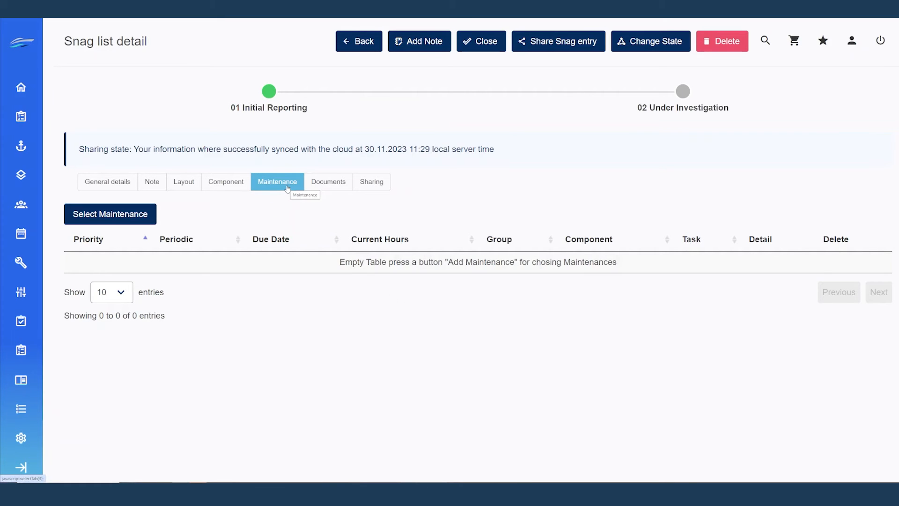
View the photo attached to the snag's documents and return to the entry.
click(317, 185)
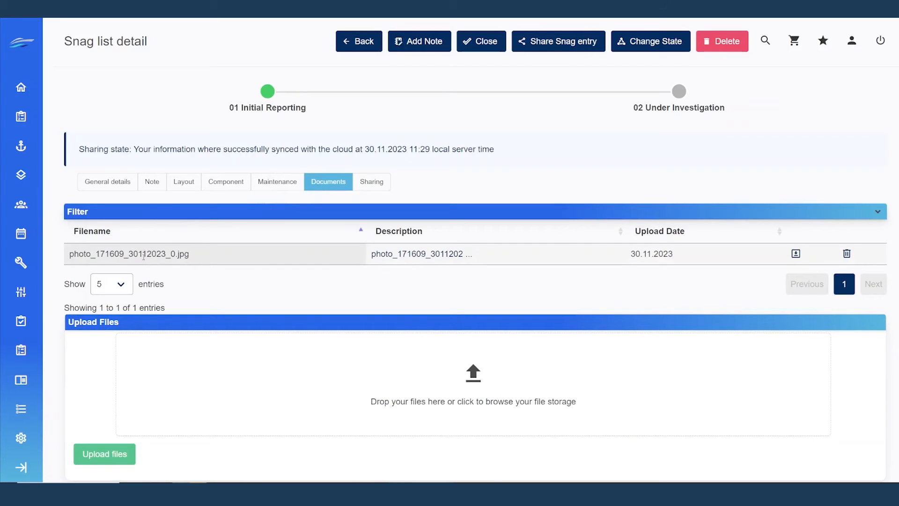
click(420, 254)
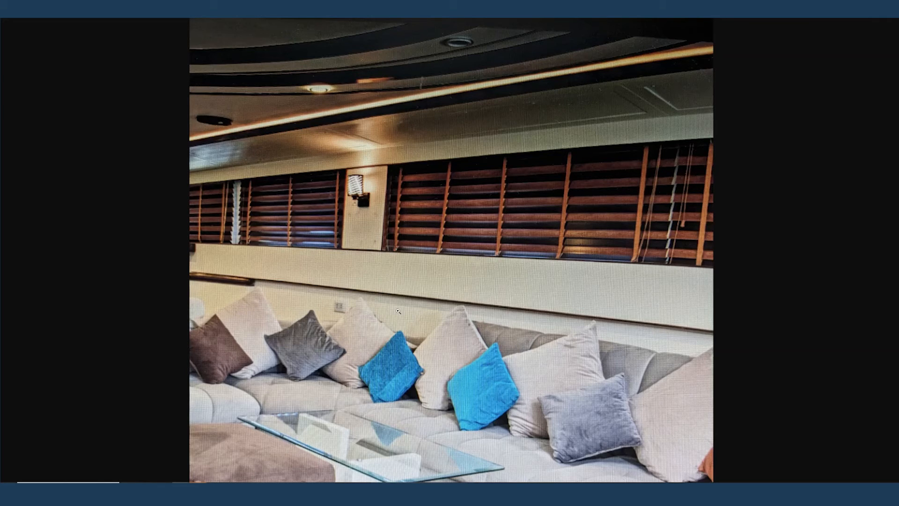
key(ctrl+w)
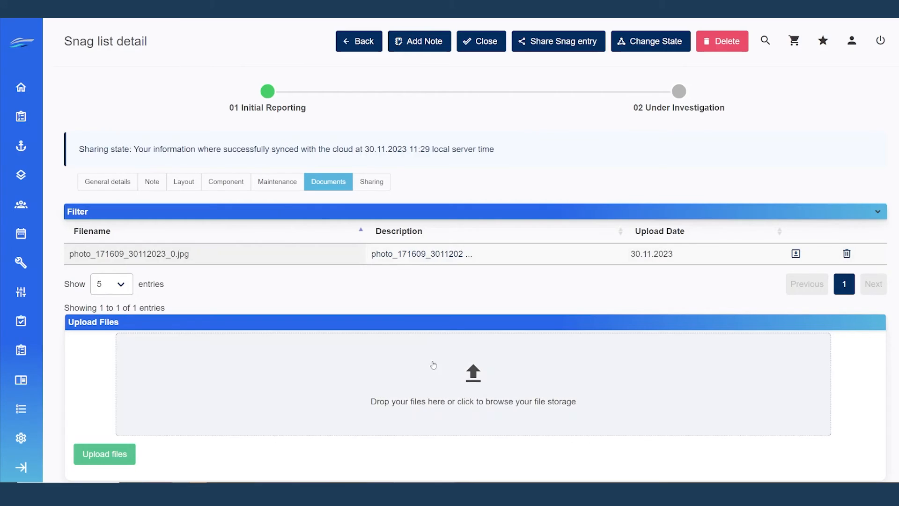
Review the snag's sharing recipients, the share dialog and the cloud sync status without adding a recipient.
click(378, 184)
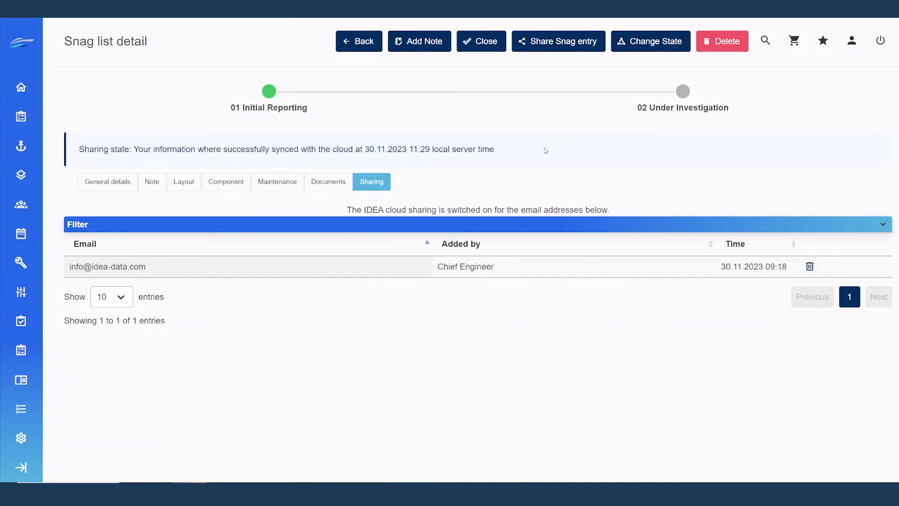
click(536, 42)
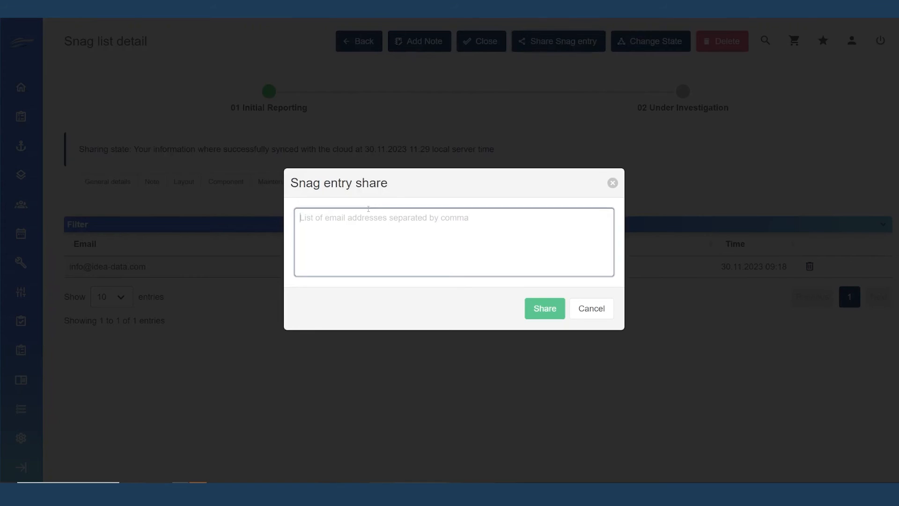
click(606, 313)
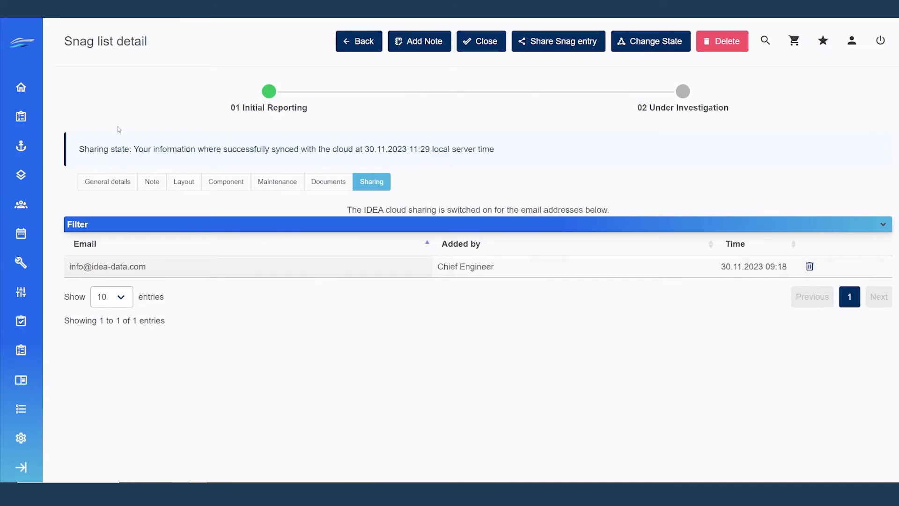
drag(132, 149, 497, 150)
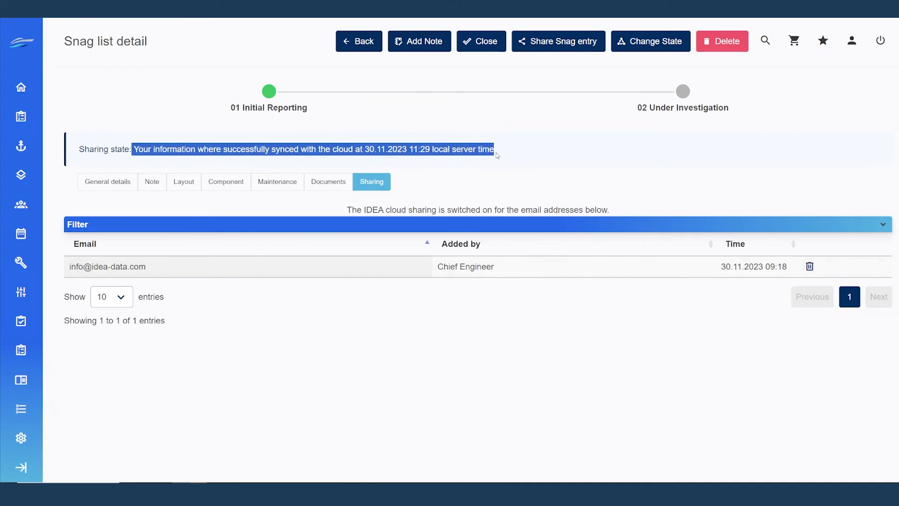
click(496, 150)
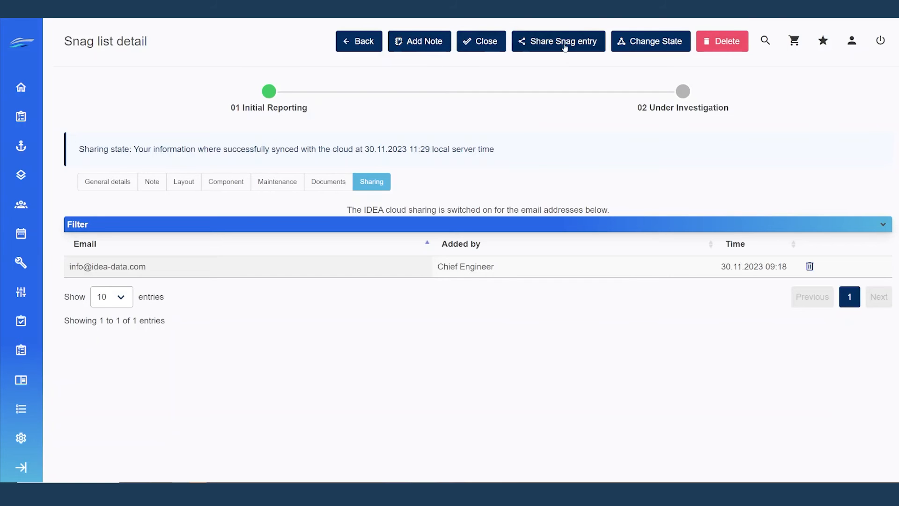
Begin changing the snag's state, choosing workflow 03. Refit and state Reported.
click(660, 43)
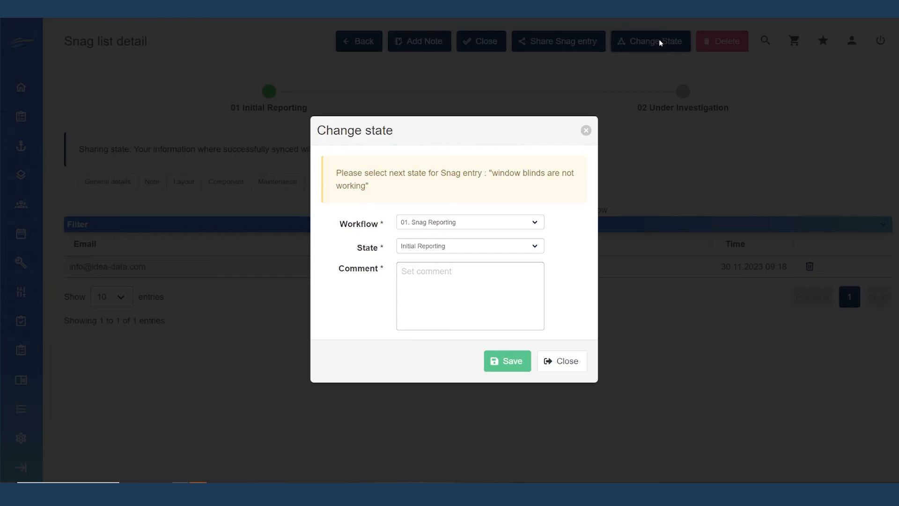
click(430, 228)
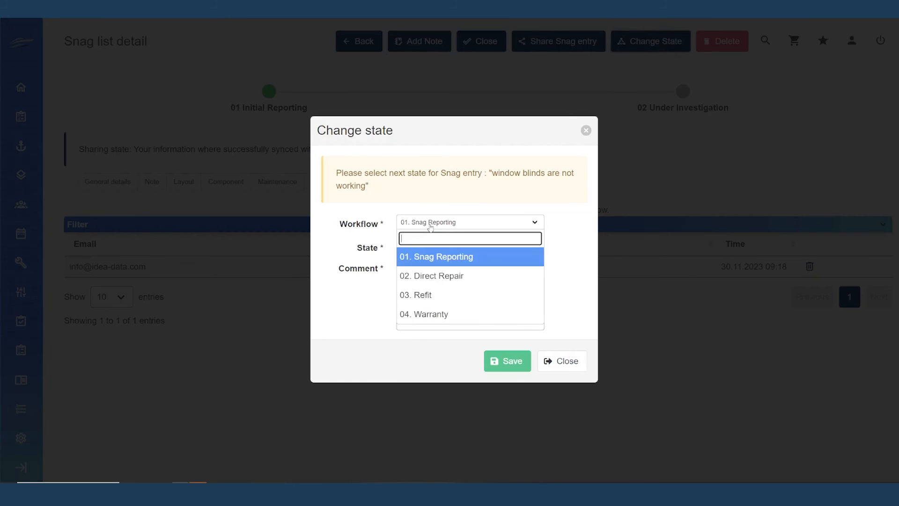
click(424, 295)
click(428, 250)
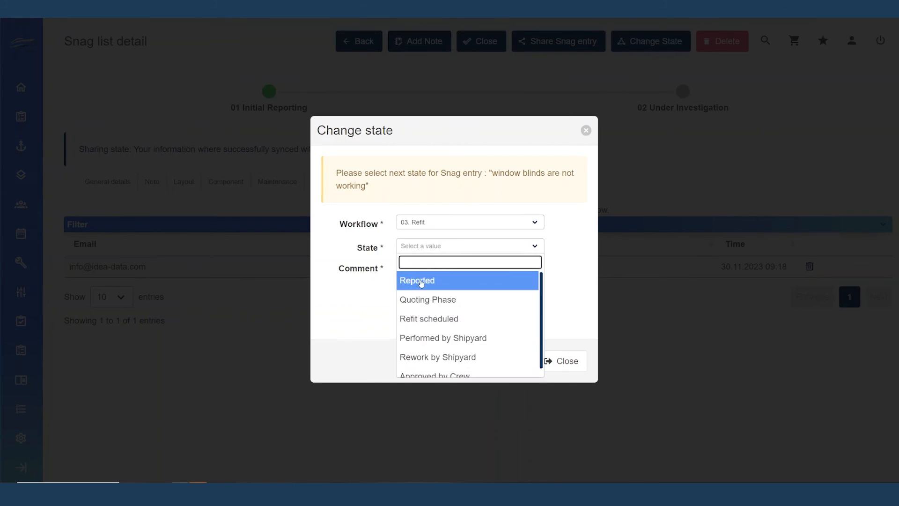
click(421, 281)
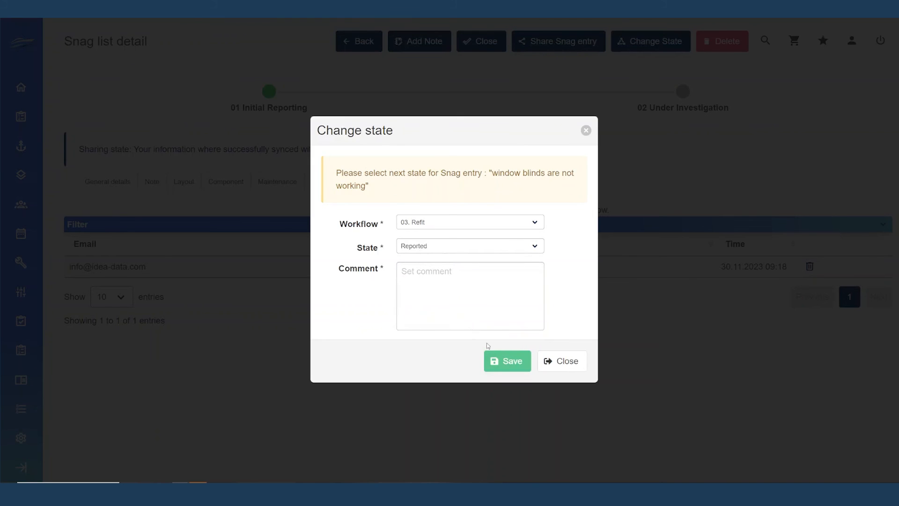
Enter the comment "refit", save and confirm the state change, and return to the snag's general details.
click(457, 305)
text(reift)
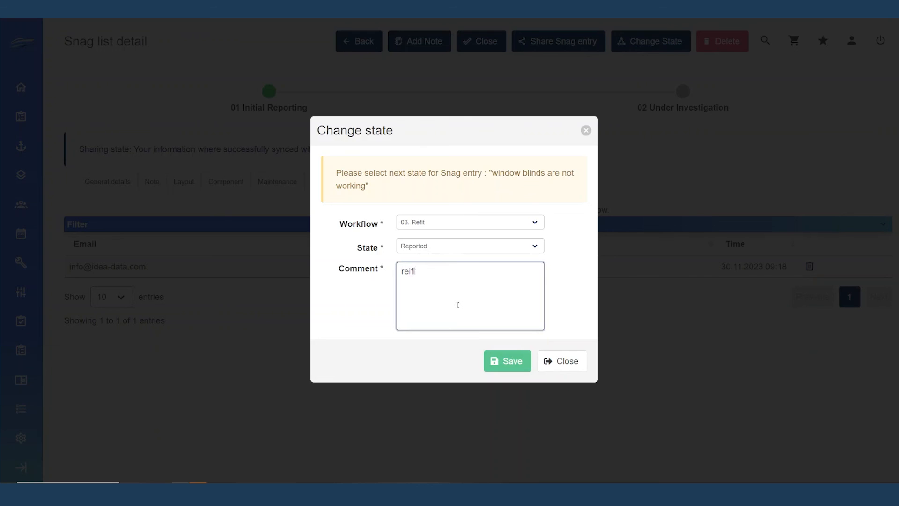
key(BackSpace)
key(BackSpace)
key(BackSpace)
text(fiot)
key(BackSpace)
text(t)
click(491, 359)
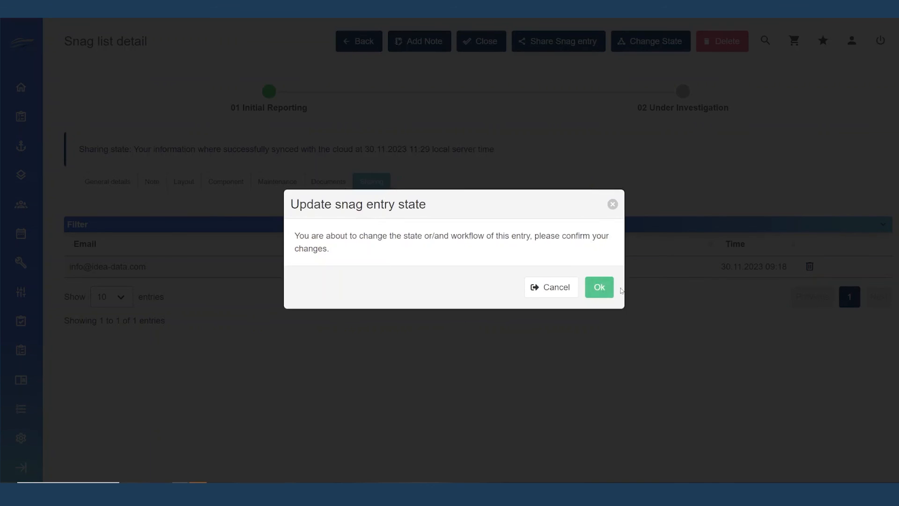
click(603, 289)
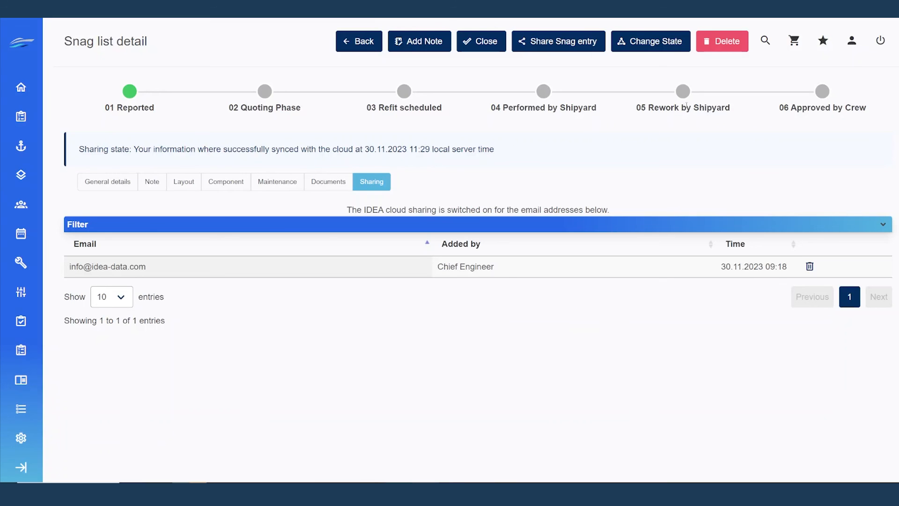
click(106, 185)
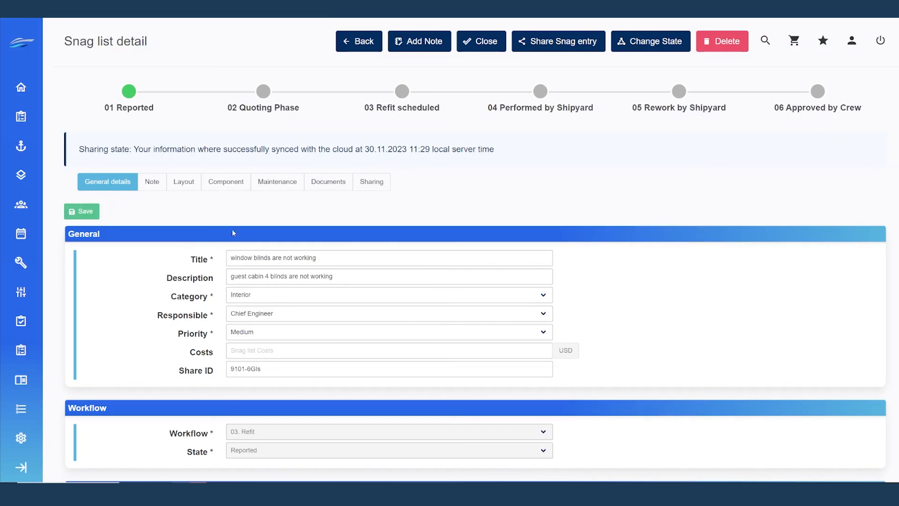